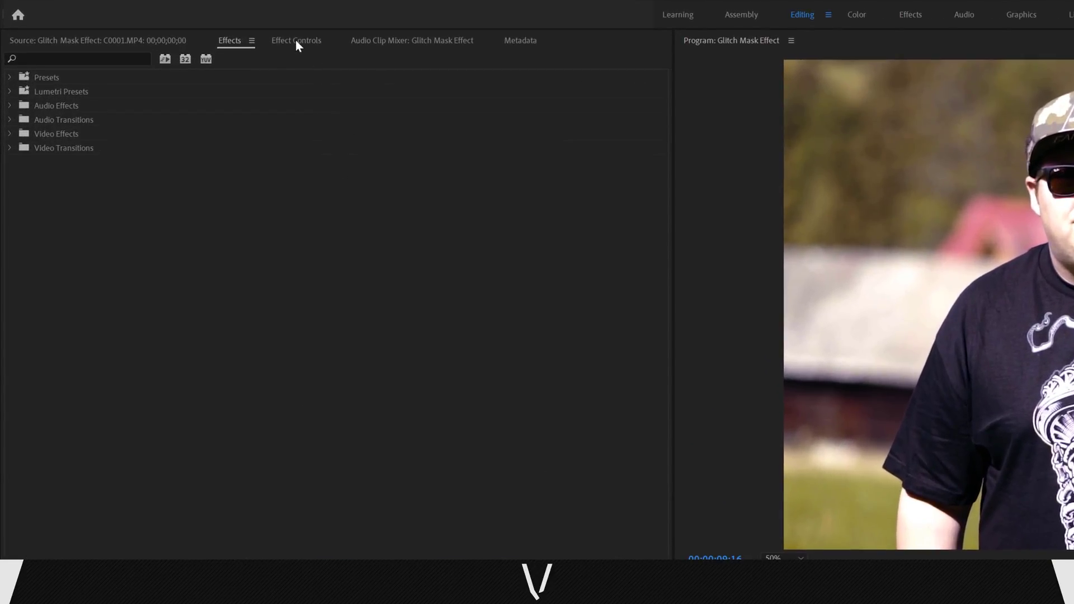
# Step: Show mestanding.mp4's Effect Controls and add a free-draw Mask (1) to its Opacity
pyautogui.click(297, 42)
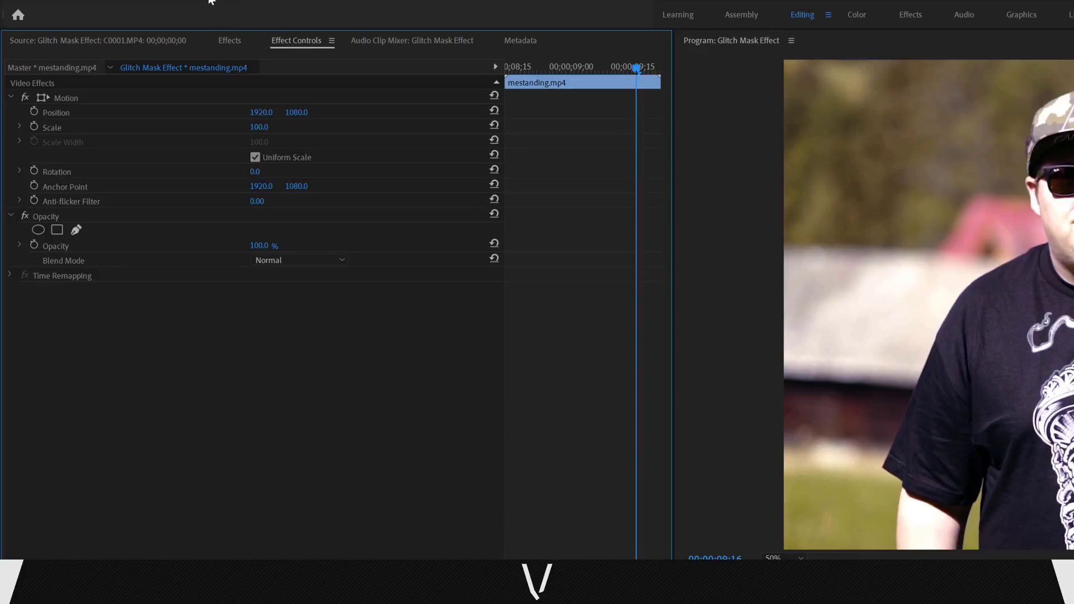
pyautogui.click(213, 1)
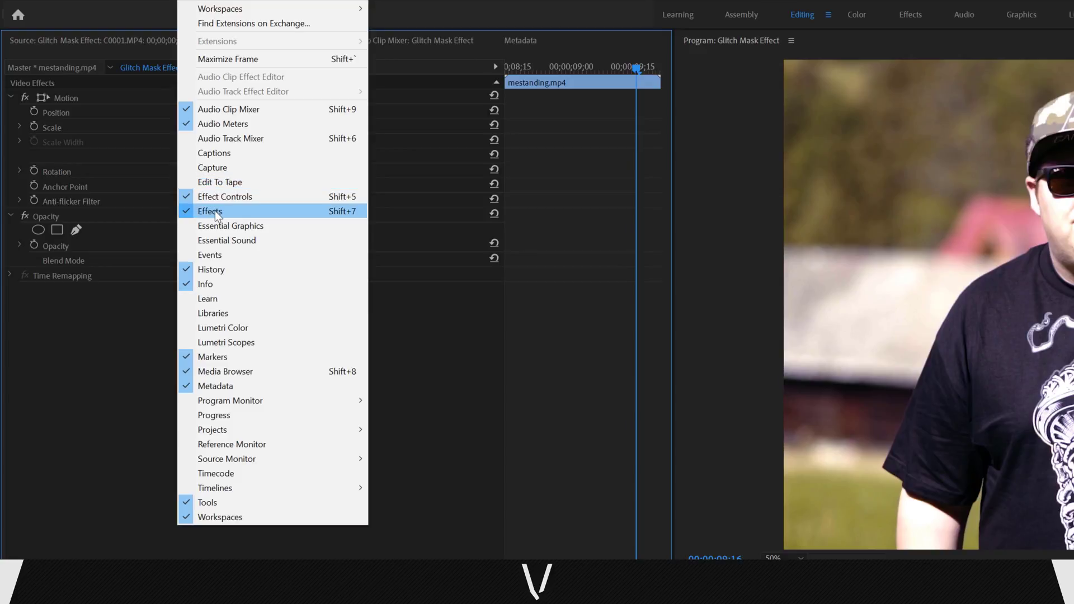
pyautogui.click(155, 353)
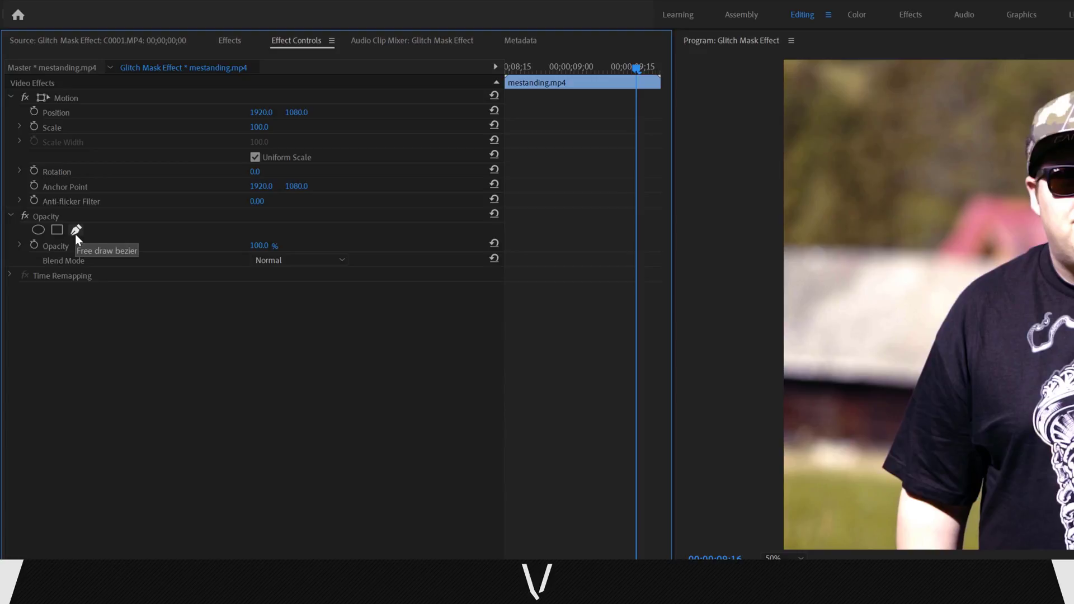
pyautogui.click(77, 234)
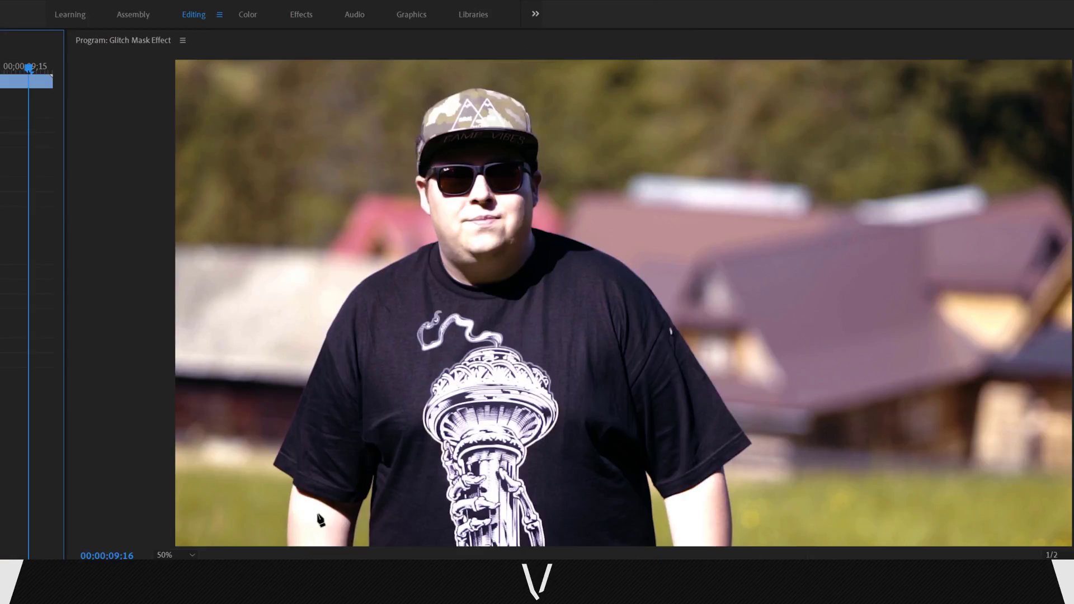
# Step: Place mask points up the man's left side, from frame bottom along arm and shoulder to his jaw
pyautogui.click(286, 545)
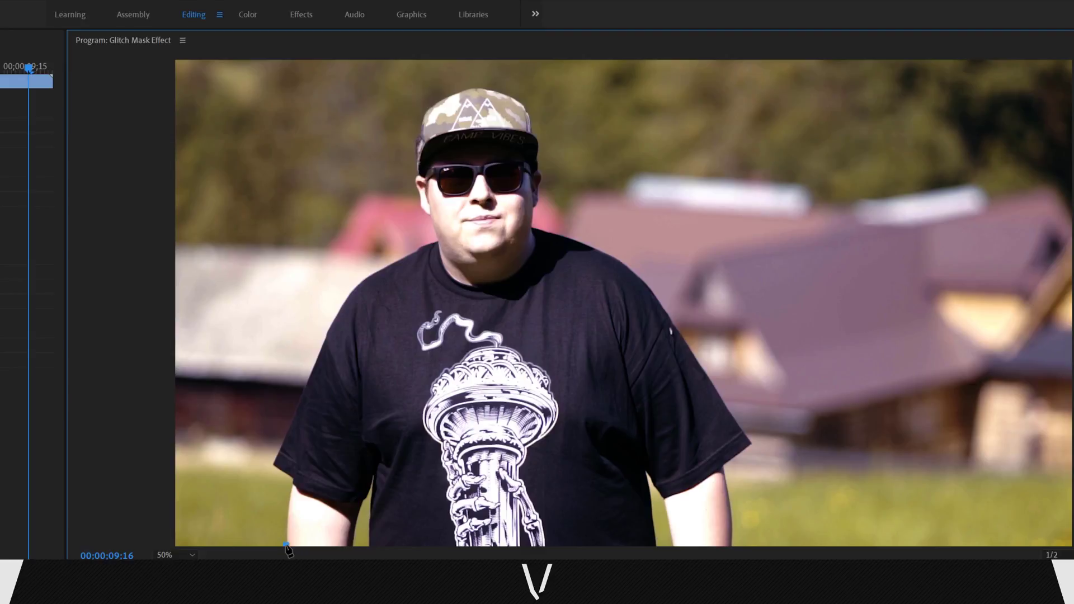
pyautogui.click(292, 481)
pyautogui.click(272, 465)
pyautogui.click(311, 377)
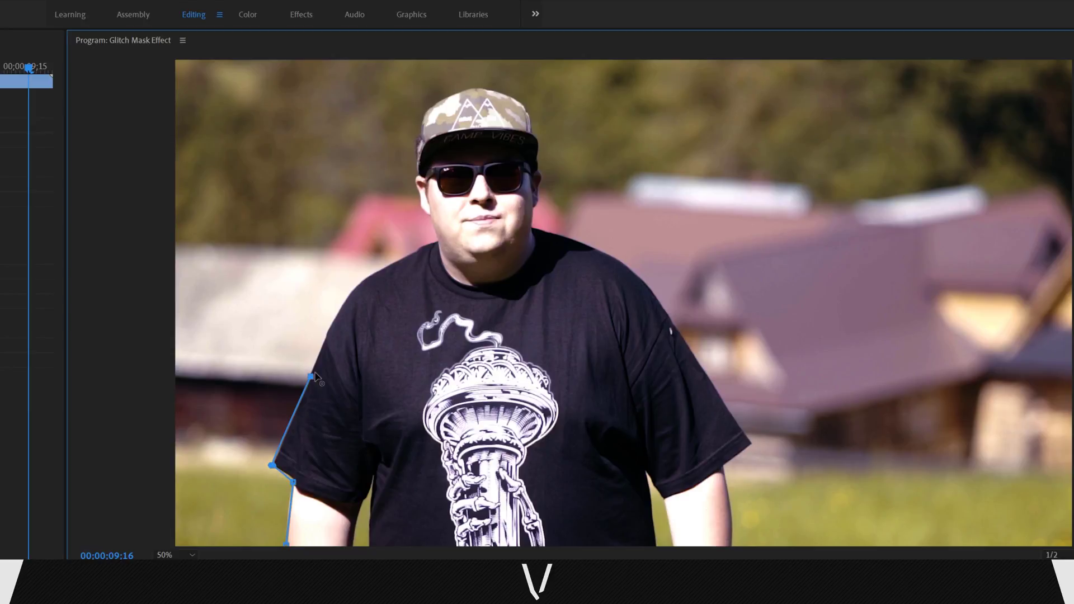
pyautogui.moveTo(317, 371); pyautogui.dragTo(314, 369)
pyautogui.moveTo(351, 293); pyautogui.dragTo(366, 274)
pyautogui.click(413, 255)
pyautogui.click(436, 241)
pyautogui.click(431, 219)
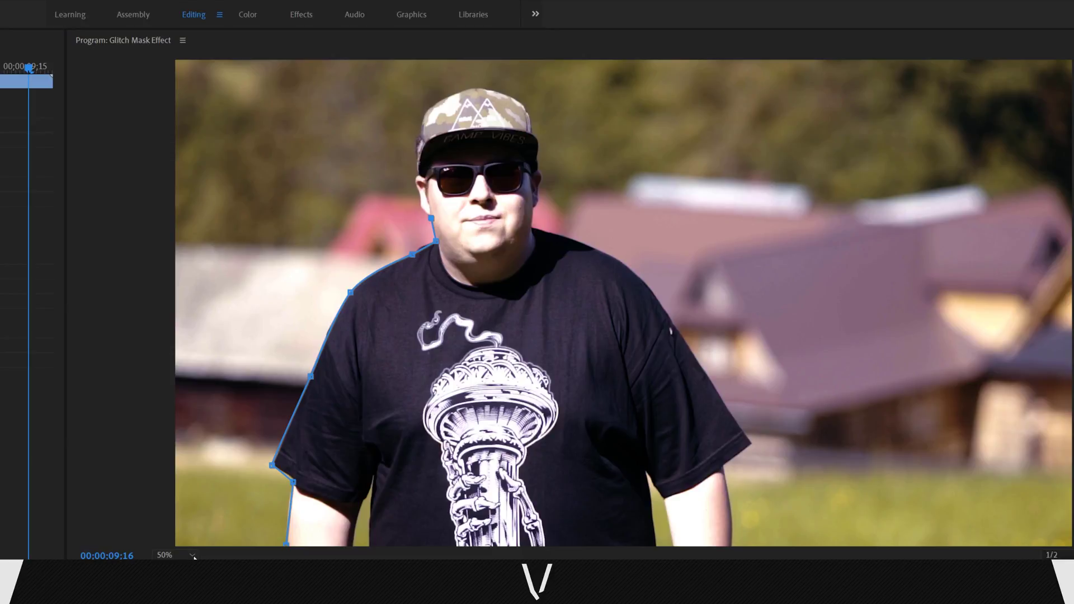
# Step: Zoom the Program monitor to 100% and extend the mask up the face, curving around the ear
pyautogui.click(175, 555)
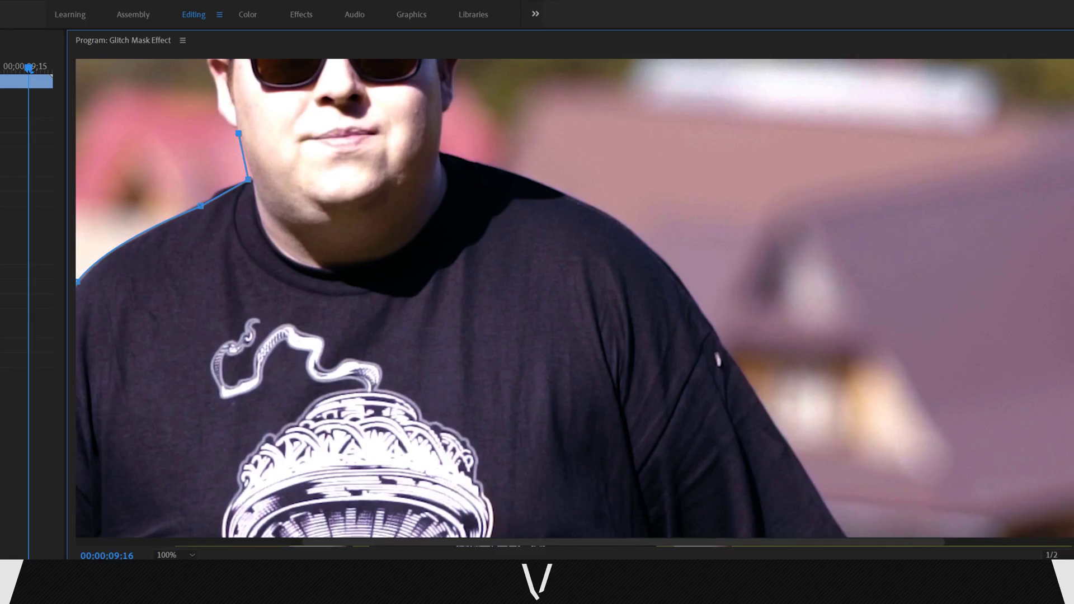
pyautogui.scroll(5, 575, 299)
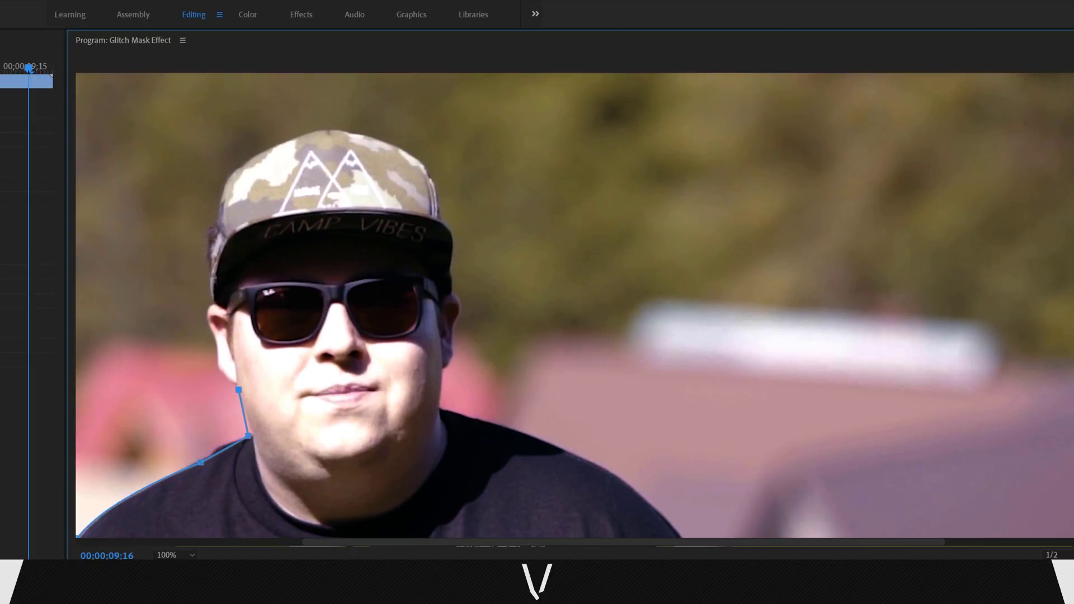
pyautogui.click(217, 372)
pyautogui.click(215, 337)
pyautogui.click(213, 331)
pyautogui.moveTo(209, 304); pyautogui.dragTo(213, 289)
# Step: Trace the mask over the top of the cap and down the right side of the face
pyautogui.click(320, 130)
pyautogui.click(425, 164)
pyautogui.click(441, 217)
pyautogui.click(455, 250)
pyautogui.click(456, 294)
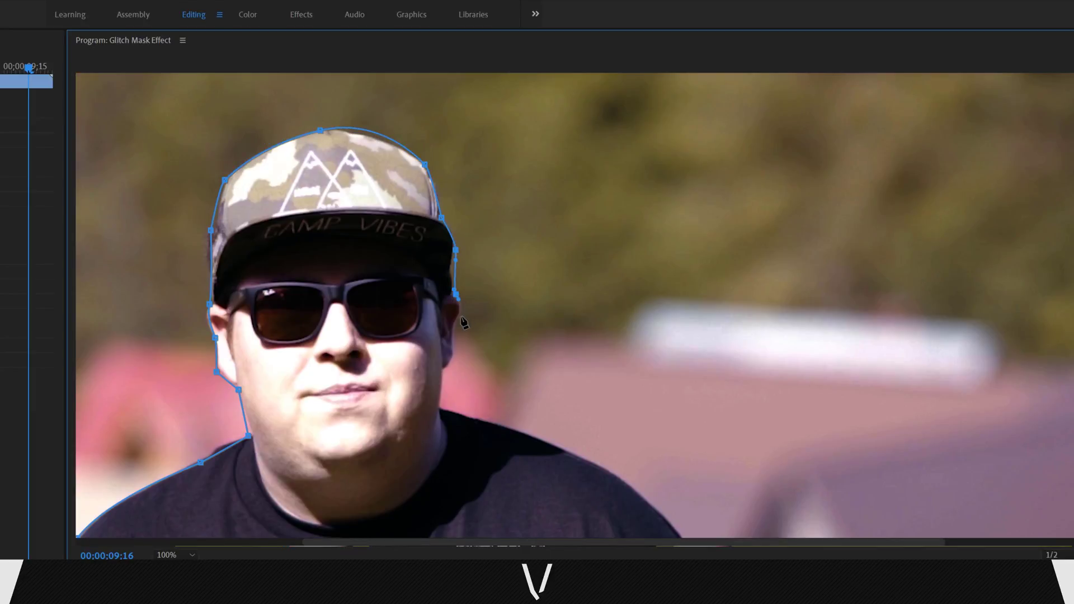
pyautogui.click(461, 317)
pyautogui.click(454, 346)
pyautogui.click(445, 369)
pyautogui.click(443, 405)
# Step: Add mask points along the right shoulder, sleeve and down the right arm
pyautogui.click(598, 458)
pyautogui.click(652, 505)
pyautogui.scroll(-3, 652, 505)
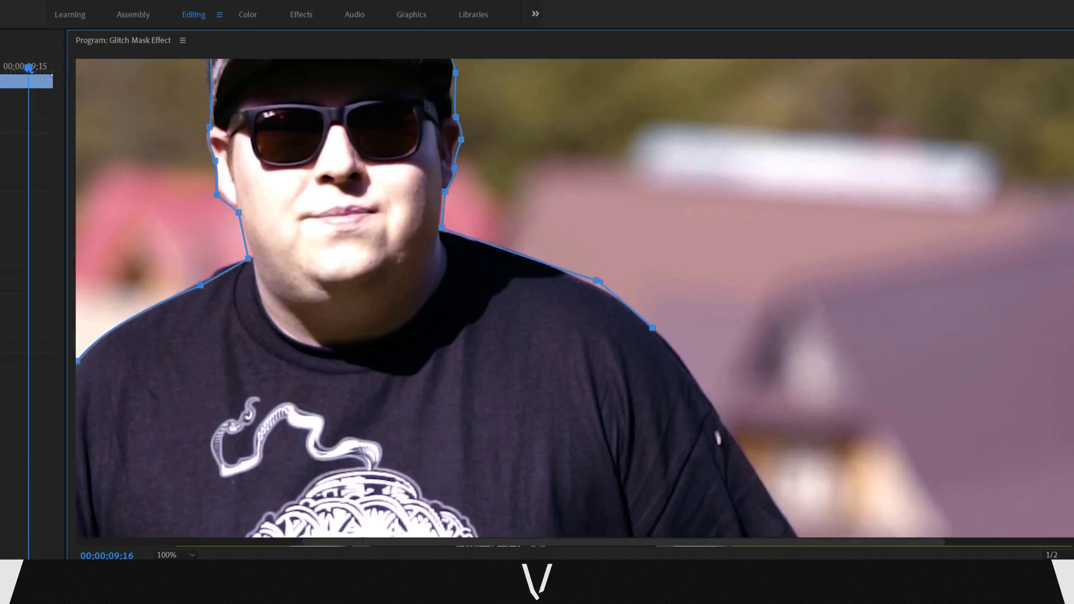
pyautogui.scroll(-3, 653, 328)
pyautogui.click(795, 392)
pyautogui.scroll(-3, 794, 391)
pyautogui.click(879, 366)
pyautogui.scroll(-2, 823, 414)
pyautogui.click(836, 505)
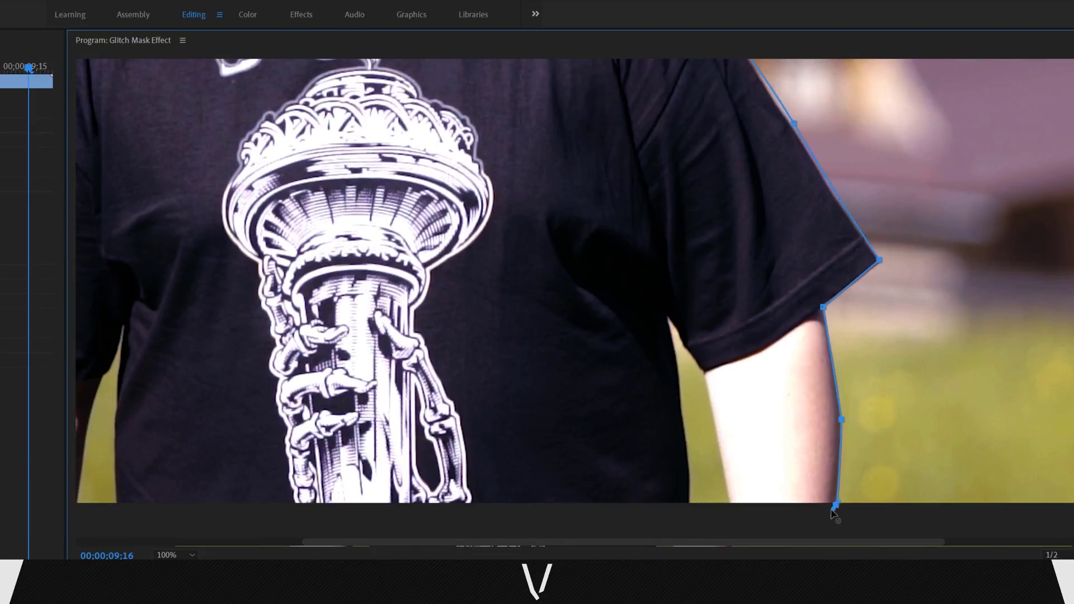
# Step: Trace the mask around the arm bottom, along the frame bottom, and close it at the start point
pyautogui.click(772, 518)
pyautogui.click(717, 424)
pyautogui.click(671, 323)
pyautogui.click(118, 505)
pyautogui.moveTo(127, 329); pyautogui.dragTo(140, 296)
pyautogui.click(100, 379)
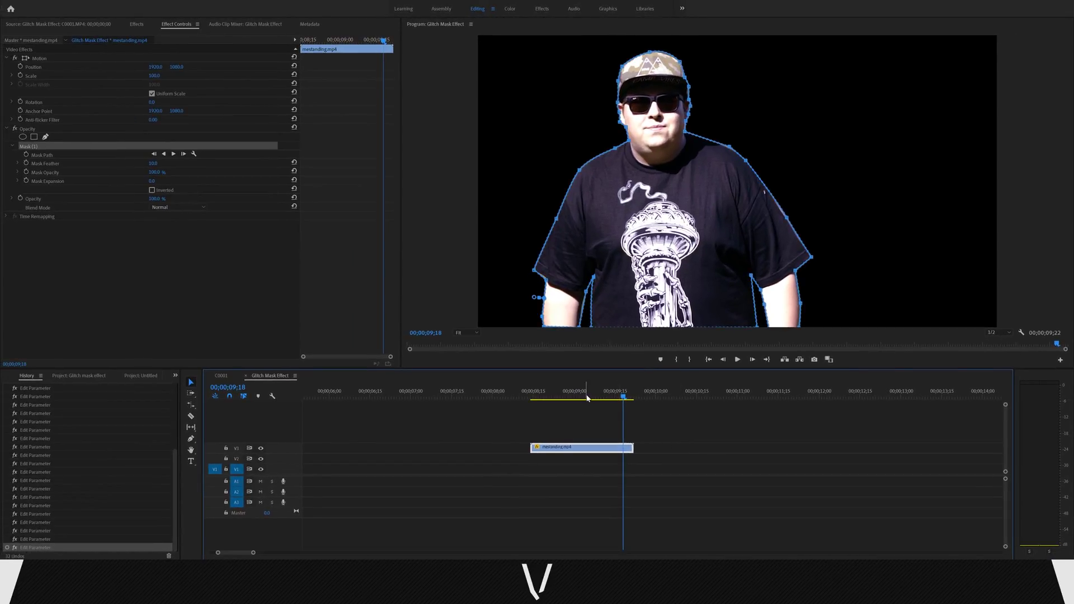
# Step: Return to frame 08;14 and nudge the closed mask slightly right to fit the man
pyautogui.moveTo(587, 398); pyautogui.dragTo(536, 399)
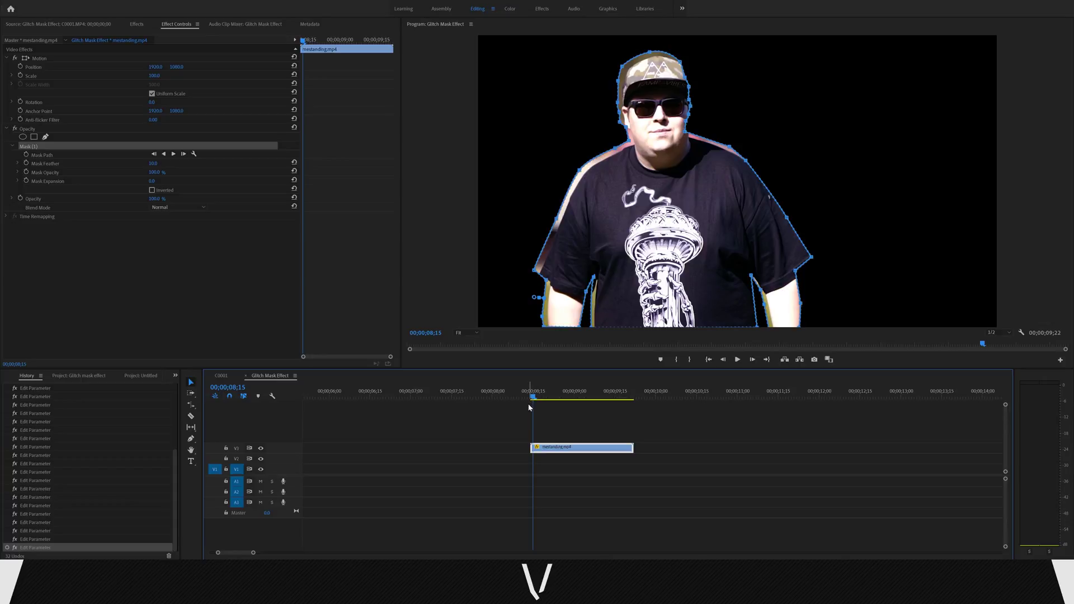
pyautogui.moveTo(309, 40); pyautogui.dragTo(301, 42)
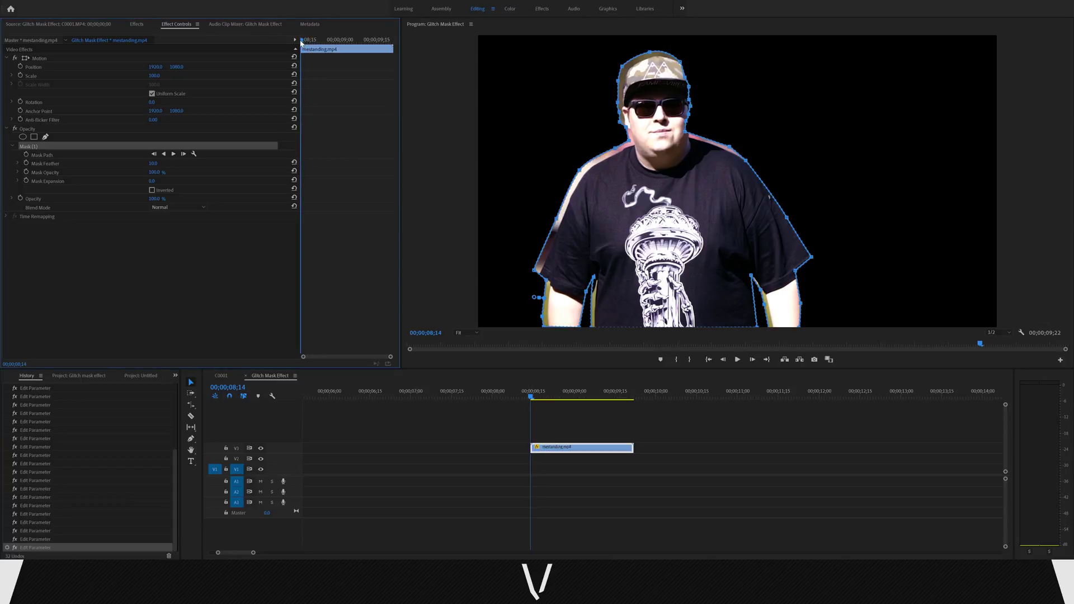
pyautogui.click(631, 196)
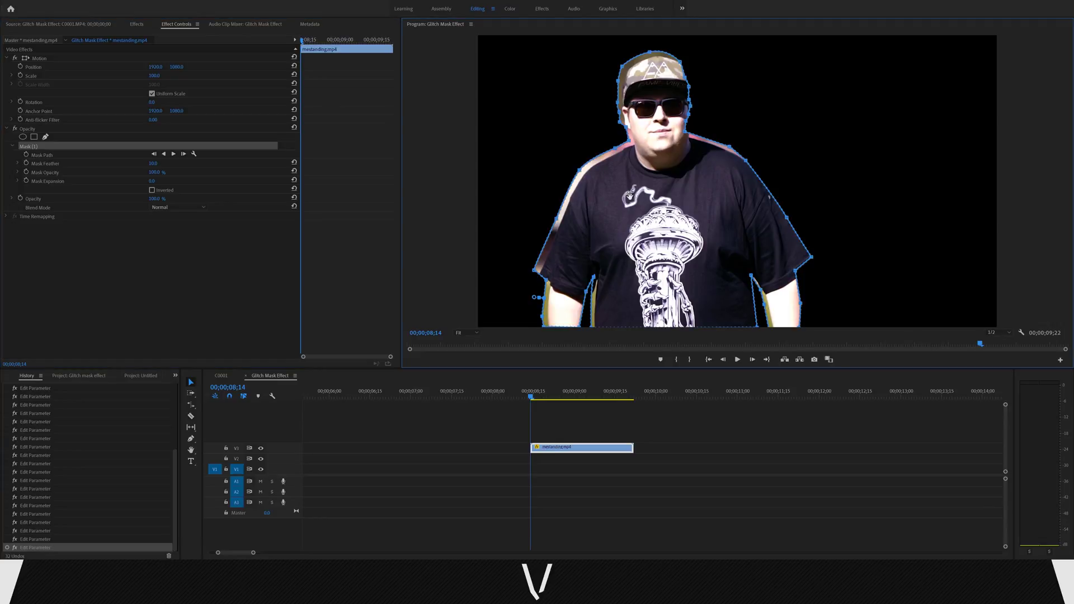
pyautogui.moveTo(630, 196); pyautogui.dragTo(636, 201)
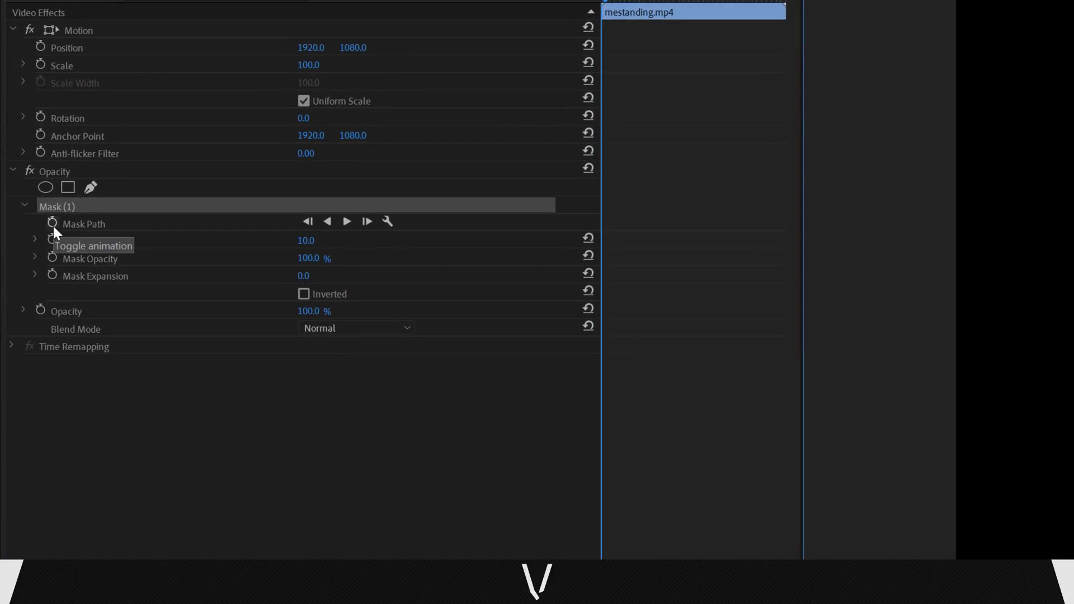
# Step: Enable Mask Path keyframing, step forward three frames, and nudge the mask up-left onto the man
pyautogui.click(52, 223)
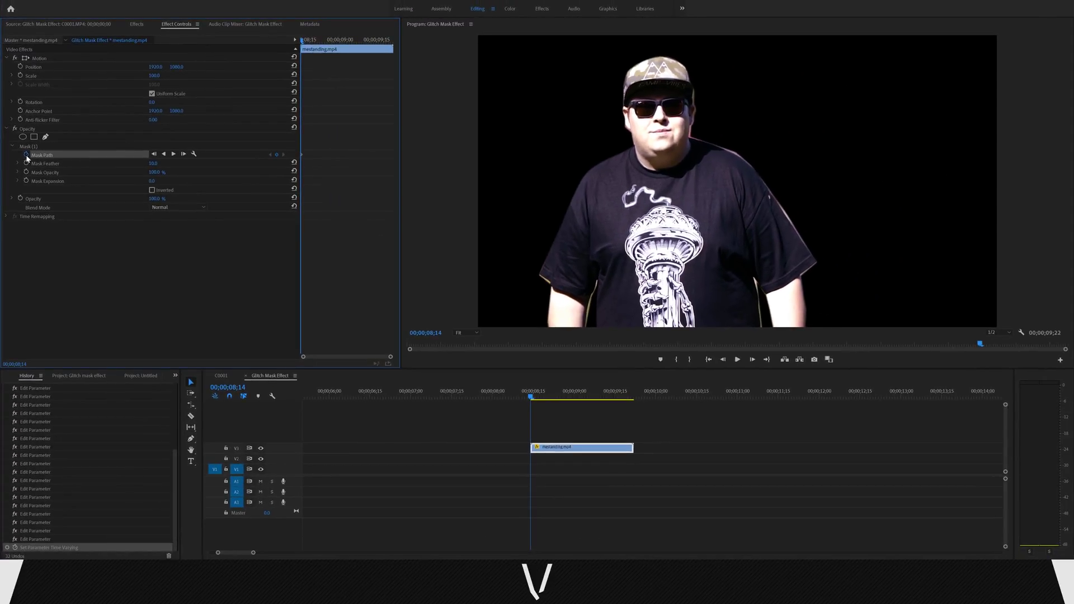
pyautogui.press('Right')
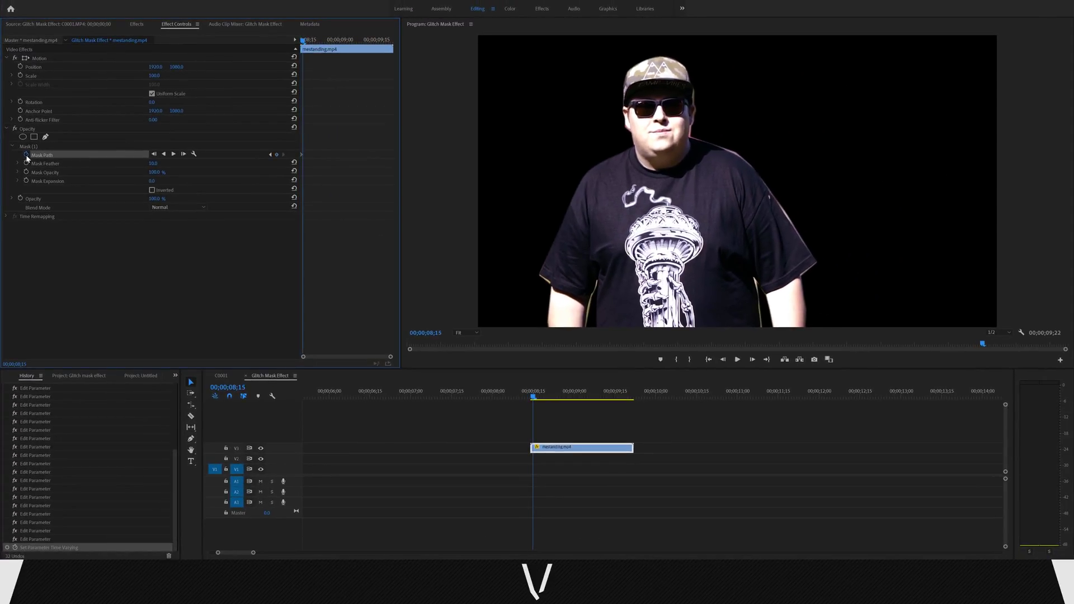
pyautogui.press('Right')
pyautogui.press('Right')
pyautogui.press('Right')
pyautogui.press('Right')
pyautogui.press('Right')
pyautogui.press('Right')
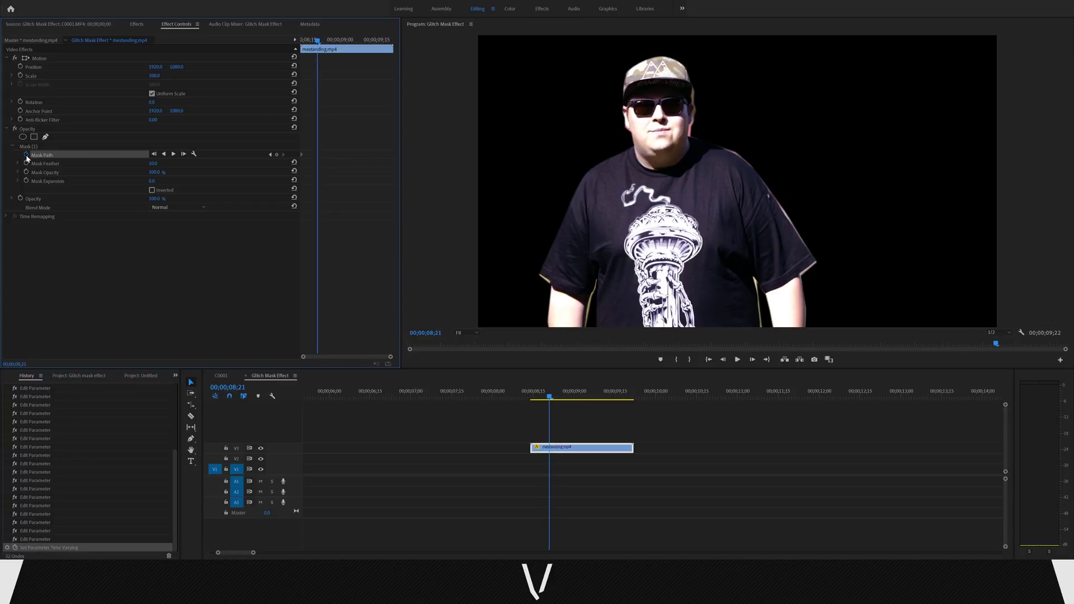
pyautogui.press('Right')
pyautogui.press('Right')
pyautogui.press('Right')
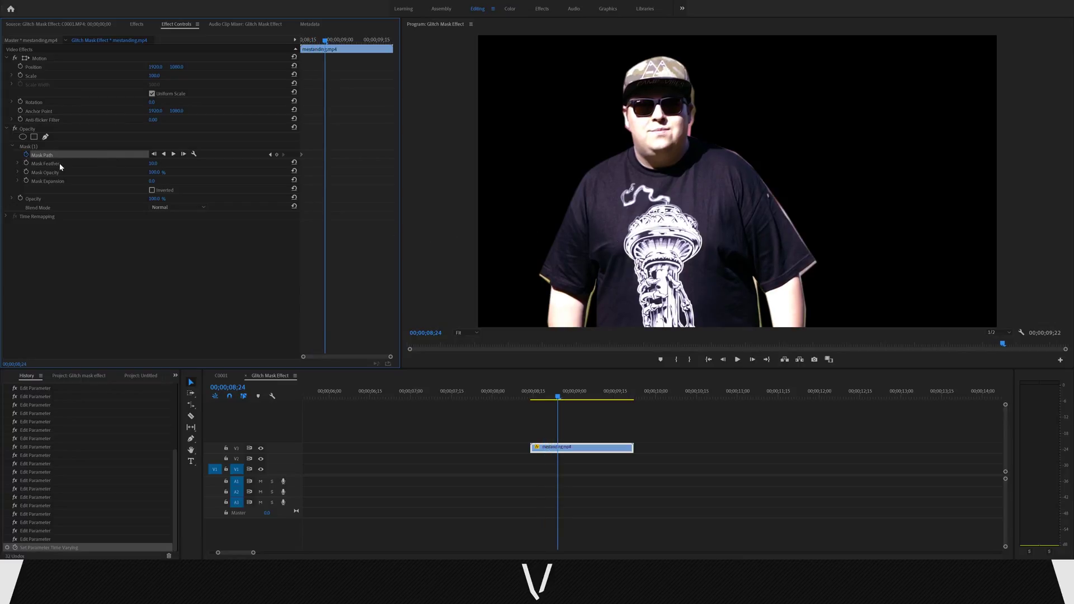
pyautogui.click(49, 145)
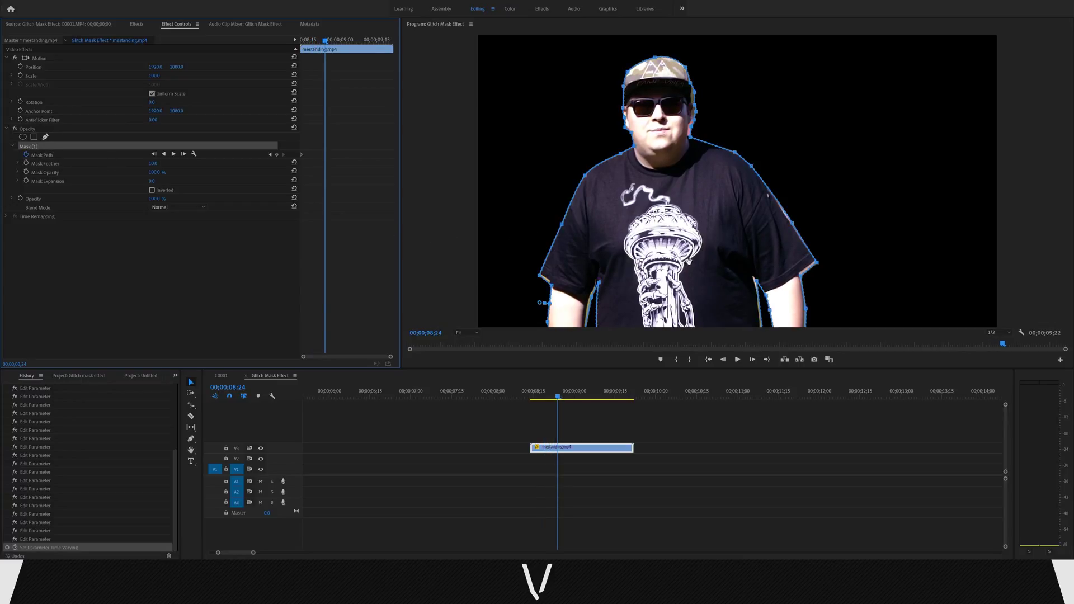
pyautogui.moveTo(685, 258); pyautogui.dragTo(683, 257)
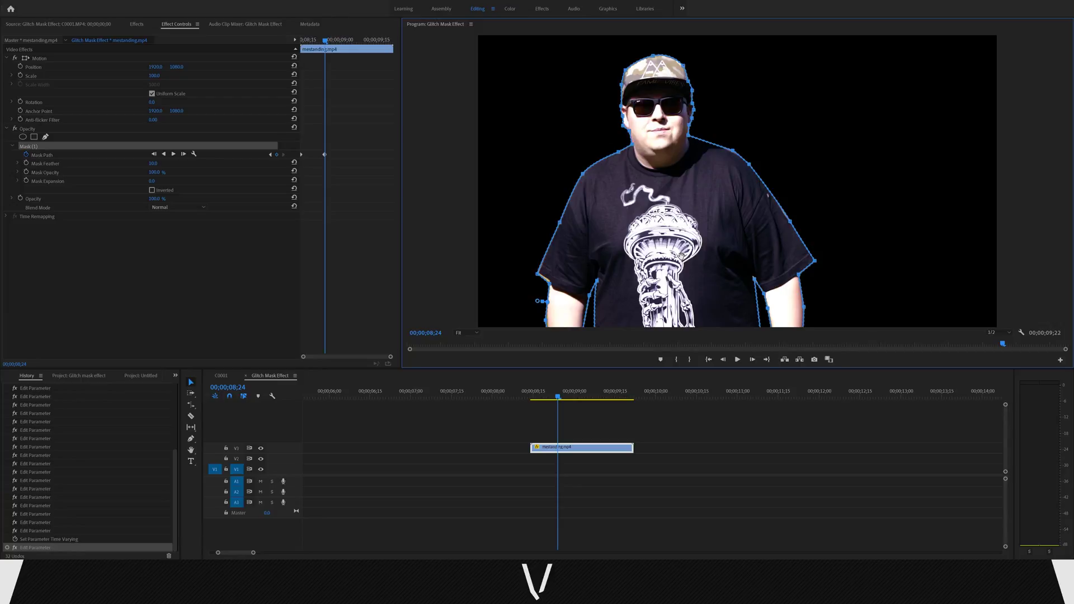
# Step: At a later frame, shift the mask onto the man and move the latest Mask Path keyframe there
pyautogui.press('space')
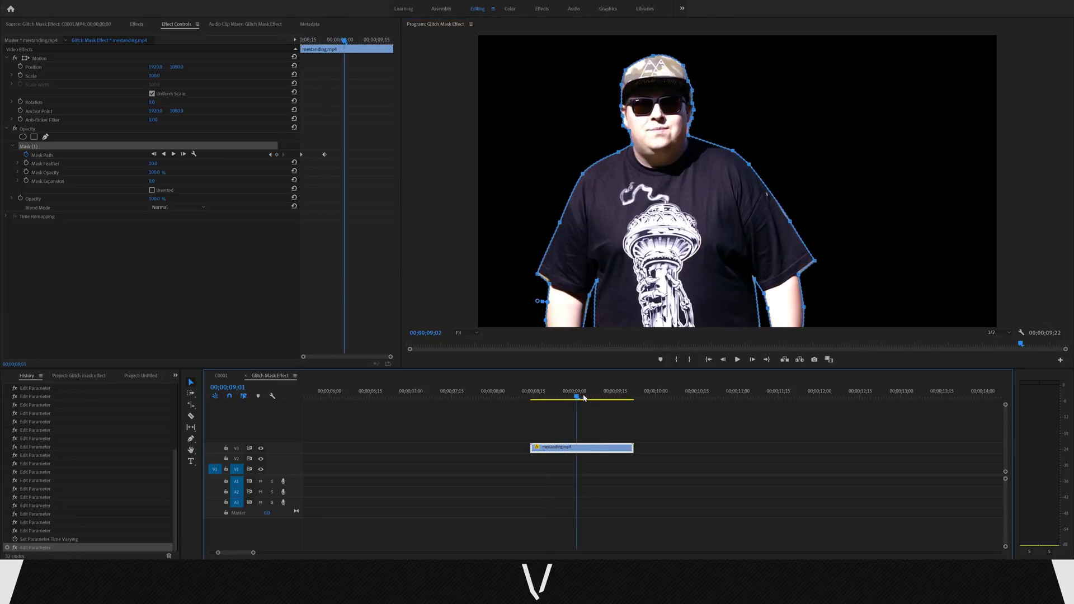
pyautogui.moveTo(685, 258); pyautogui.dragTo(686, 256)
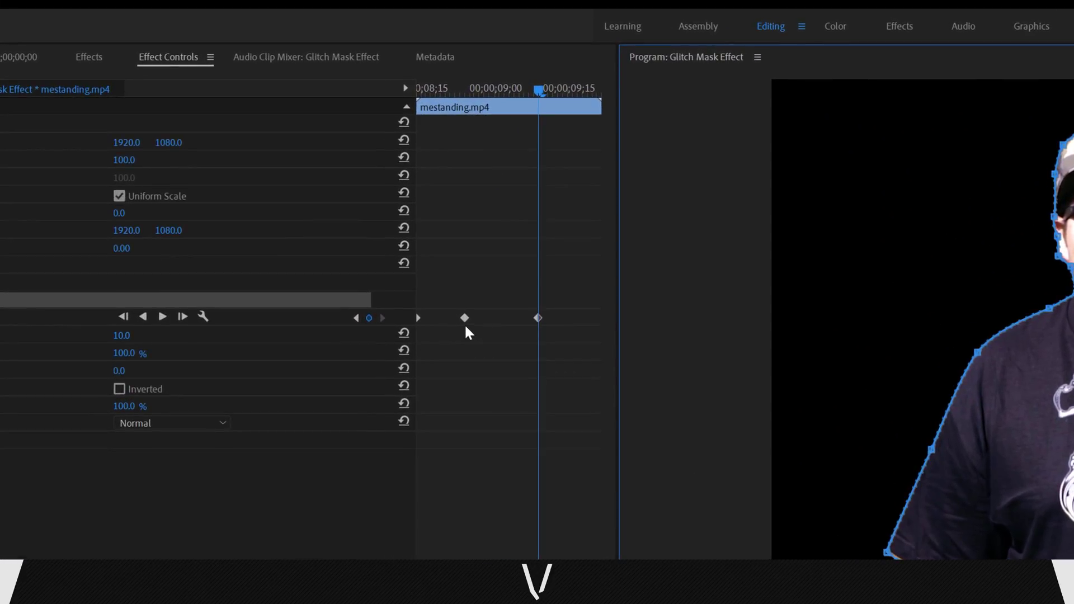
pyautogui.click(420, 267)
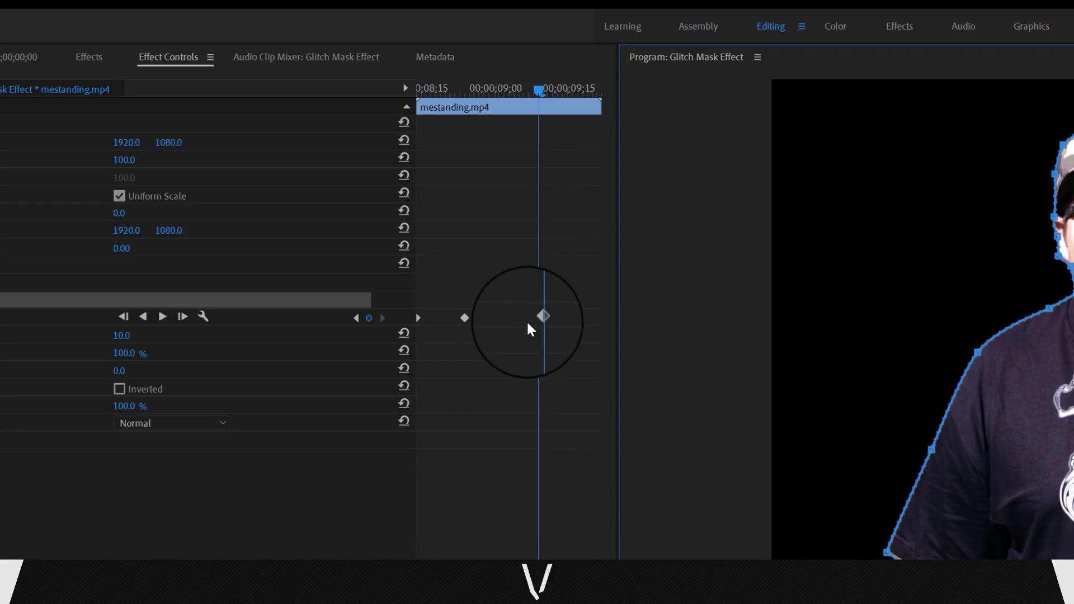
pyautogui.moveTo(486, 321); pyautogui.dragTo(539, 325)
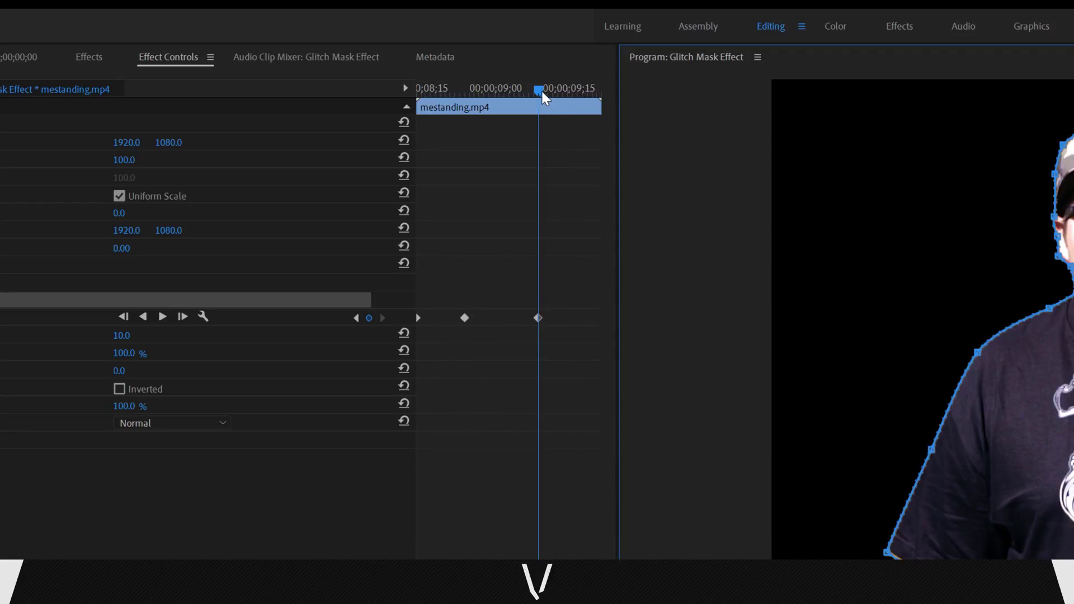
# Step: Advance a few frames, refit the mask to the man, then return to 08;24 to check it
pyautogui.moveTo(543, 91); pyautogui.dragTo(561, 92)
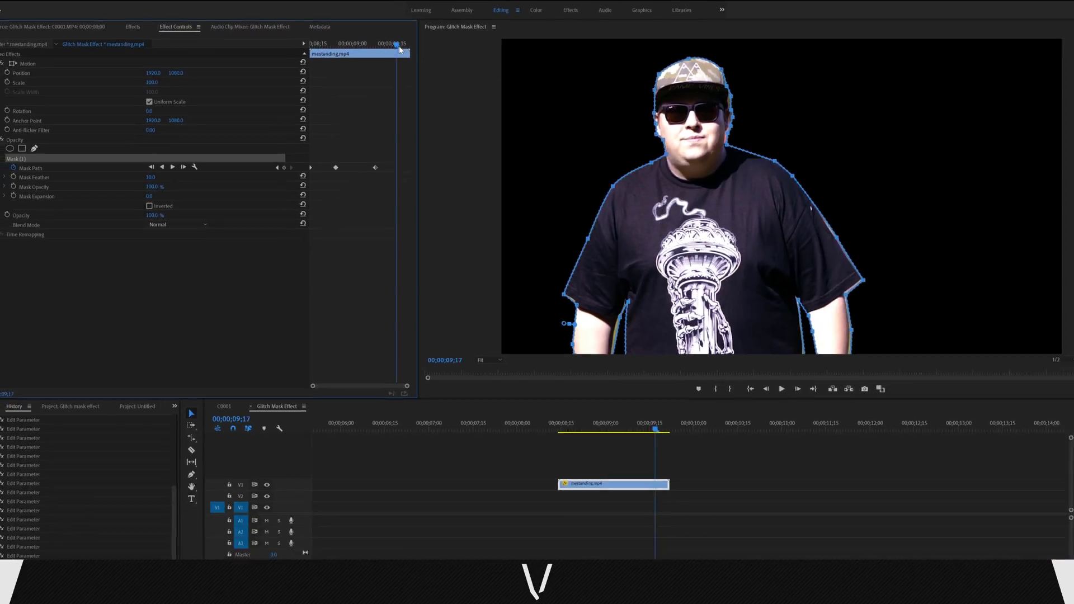
pyautogui.moveTo(398, 47); pyautogui.dragTo(400, 47)
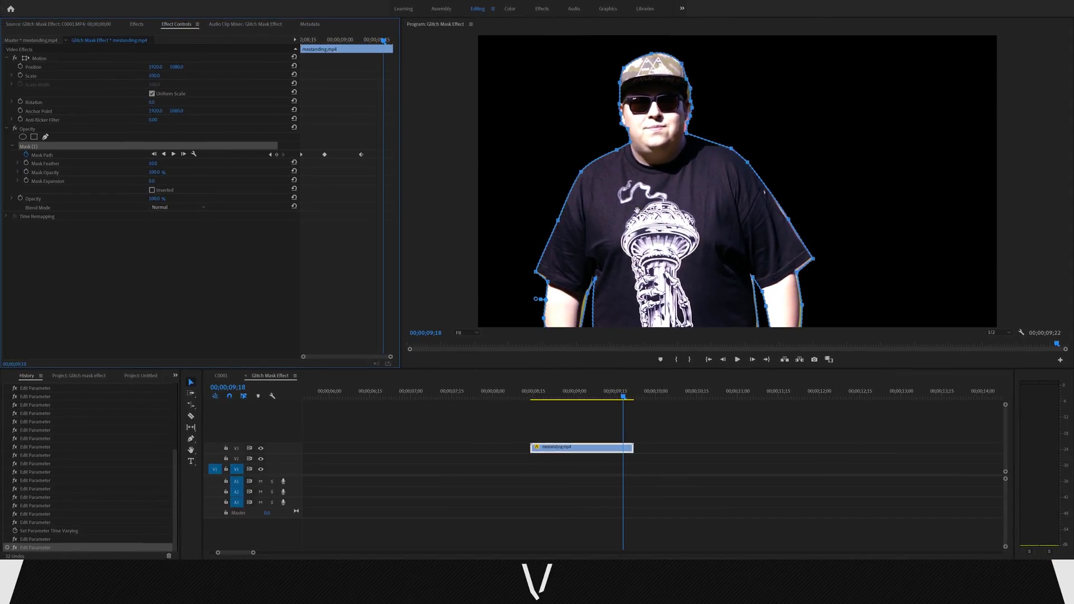
pyautogui.click(710, 254)
pyautogui.moveTo(711, 254); pyautogui.dragTo(709, 253)
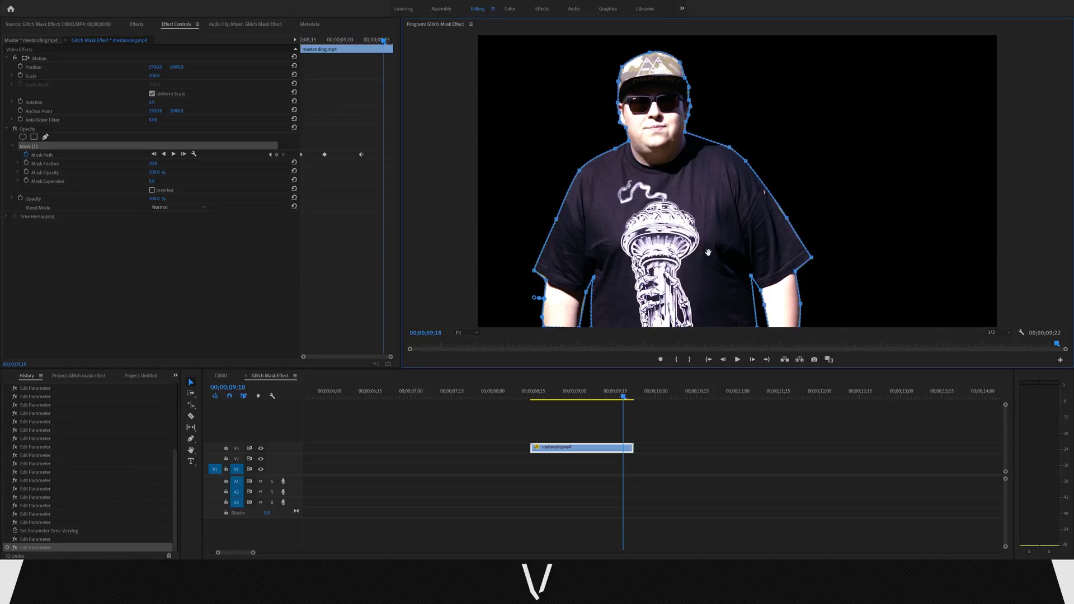
pyautogui.moveTo(709, 253); pyautogui.dragTo(708, 253)
pyautogui.moveTo(623, 398); pyautogui.dragTo(630, 398)
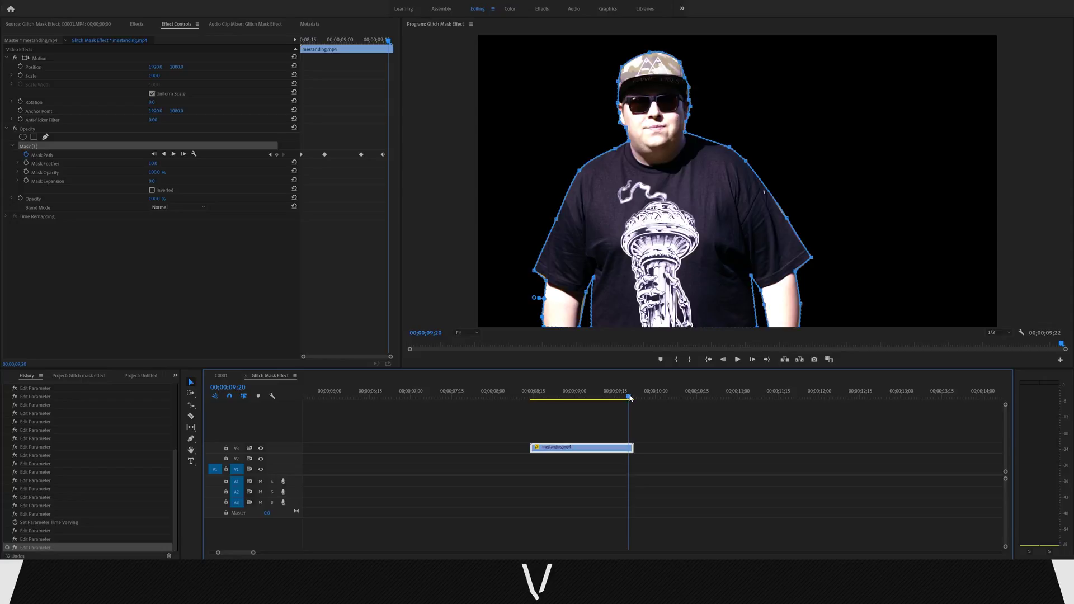
pyautogui.moveTo(630, 399); pyautogui.dragTo(535, 399)
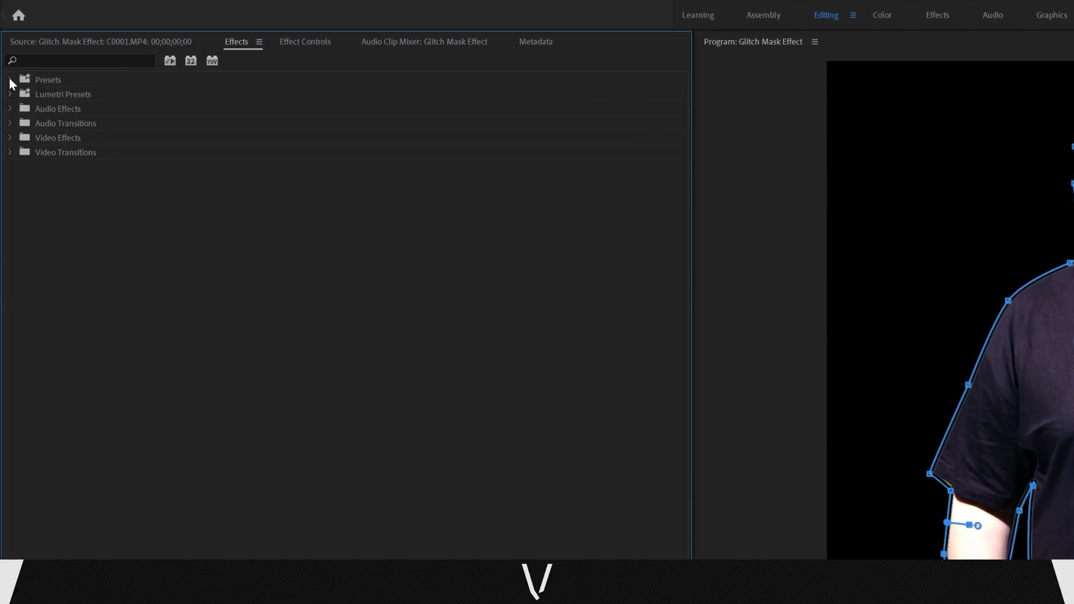
# Step: Drag the Glitch Pack 1 preset Cinematic Corrupt (10 Frames) onto mestanding and scrub to preview
pyautogui.click(10, 80)
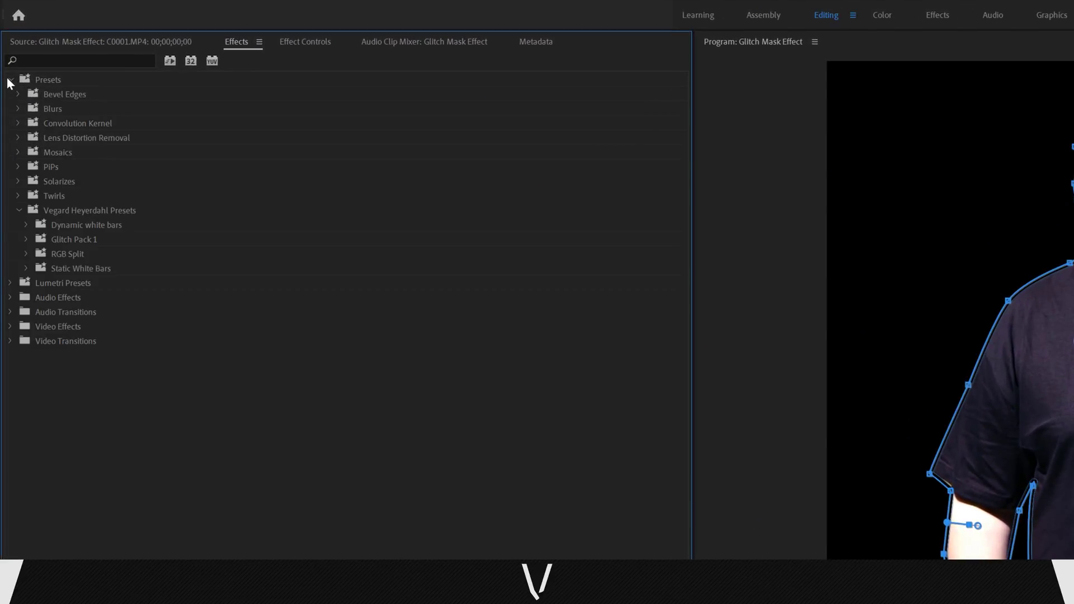
pyautogui.click(26, 240)
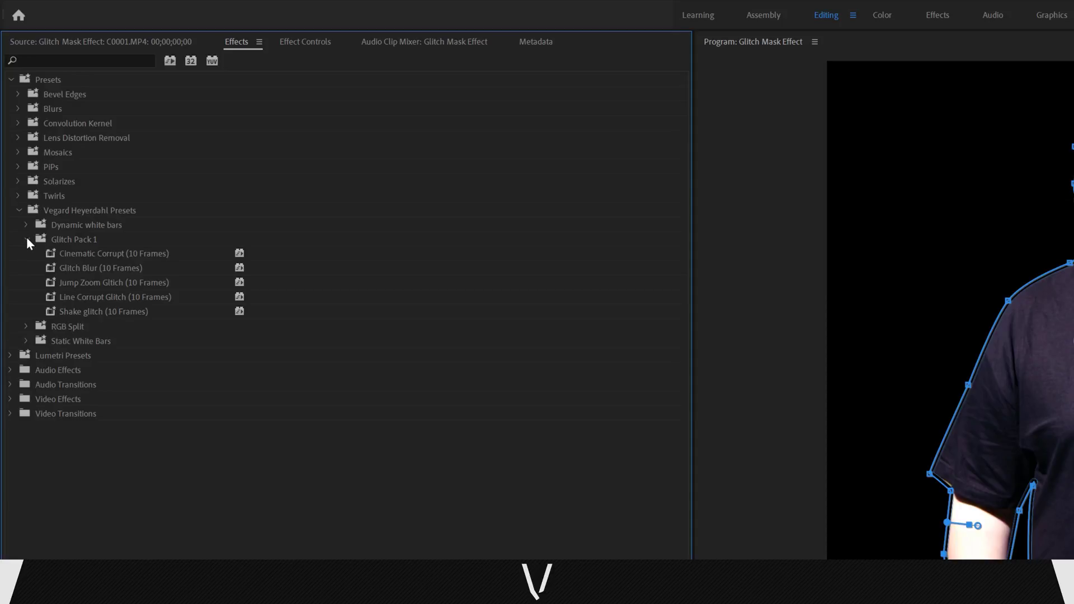
pyautogui.click(58, 259)
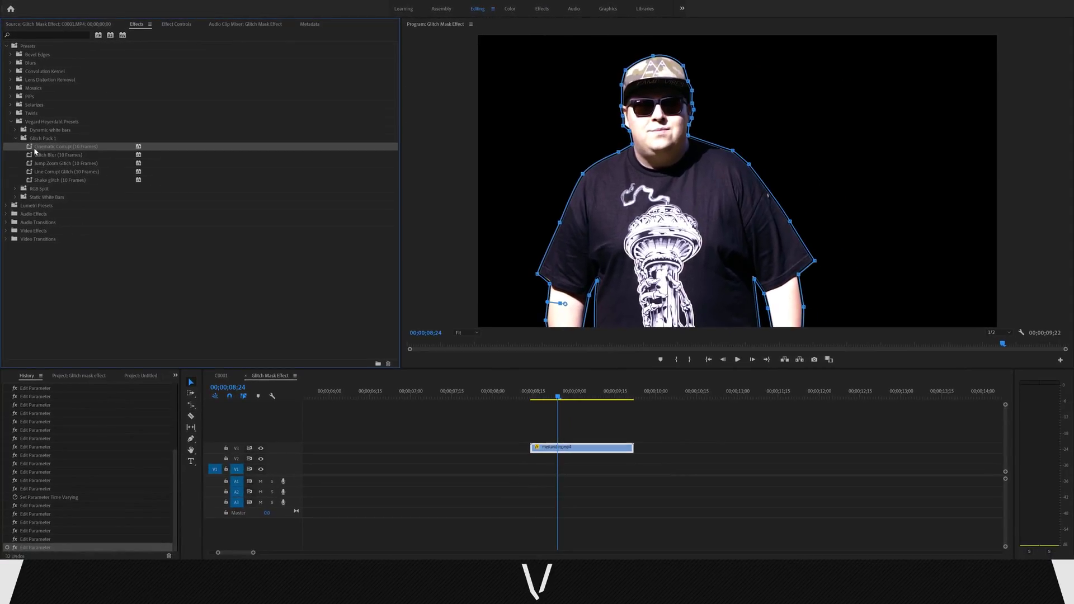
pyautogui.moveTo(35, 151); pyautogui.dragTo(548, 447)
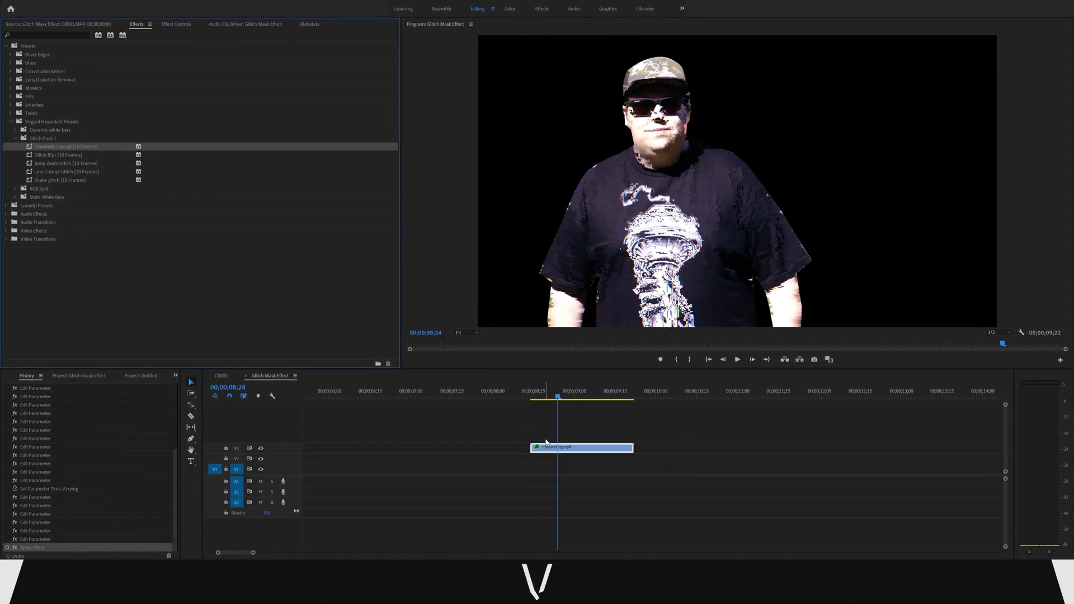
pyautogui.click(529, 395)
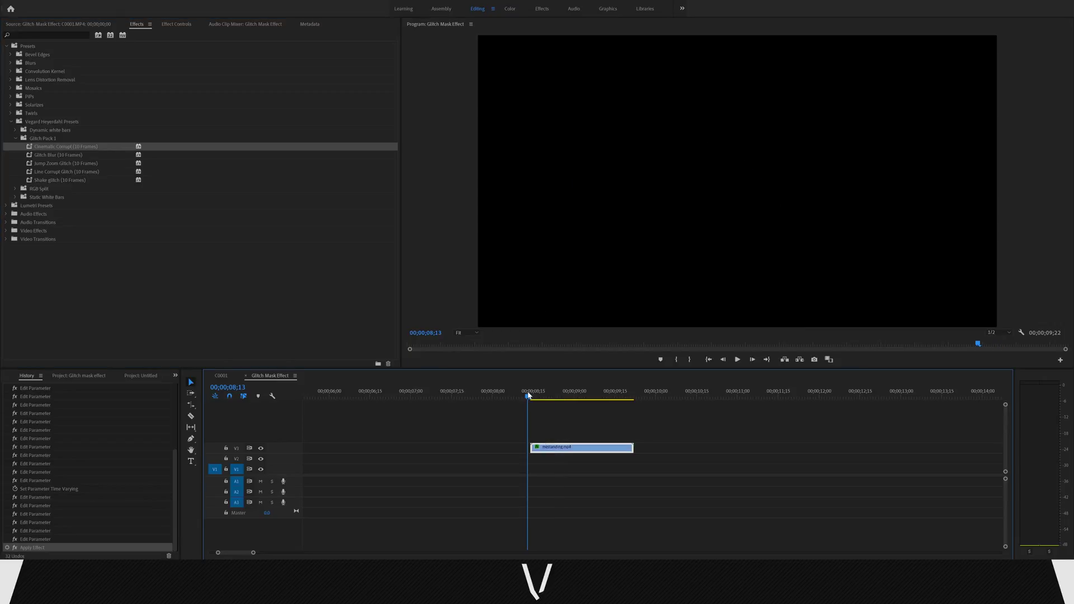
pyautogui.moveTo(529, 395)
pyautogui.mouseDown()
pyautogui.moveTo(578, 397)
pyautogui.moveTo(545, 397)
pyautogui.mouseUp()
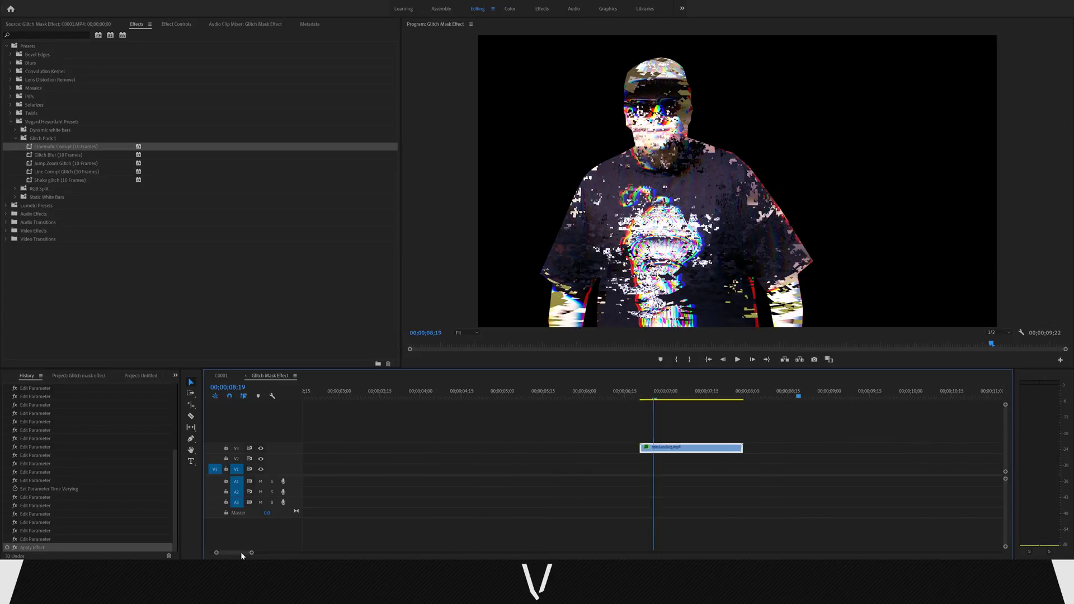
# Step: Move the clips in the timeline so the masked clip sits a few seconds after C0001
pyautogui.moveTo(253, 553); pyautogui.dragTo(320, 553)
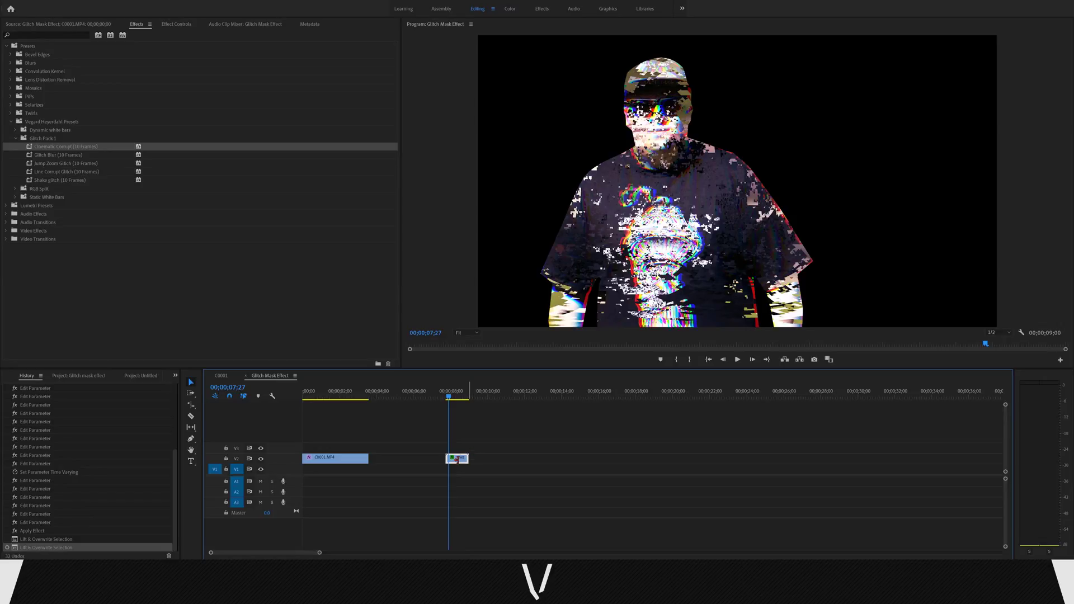
# Step: Move the masked clip over C0001 at the sequence start and play the composite
pyautogui.moveTo(459, 464); pyautogui.dragTo(333, 448)
pyautogui.click(319, 398)
pyautogui.press('space')
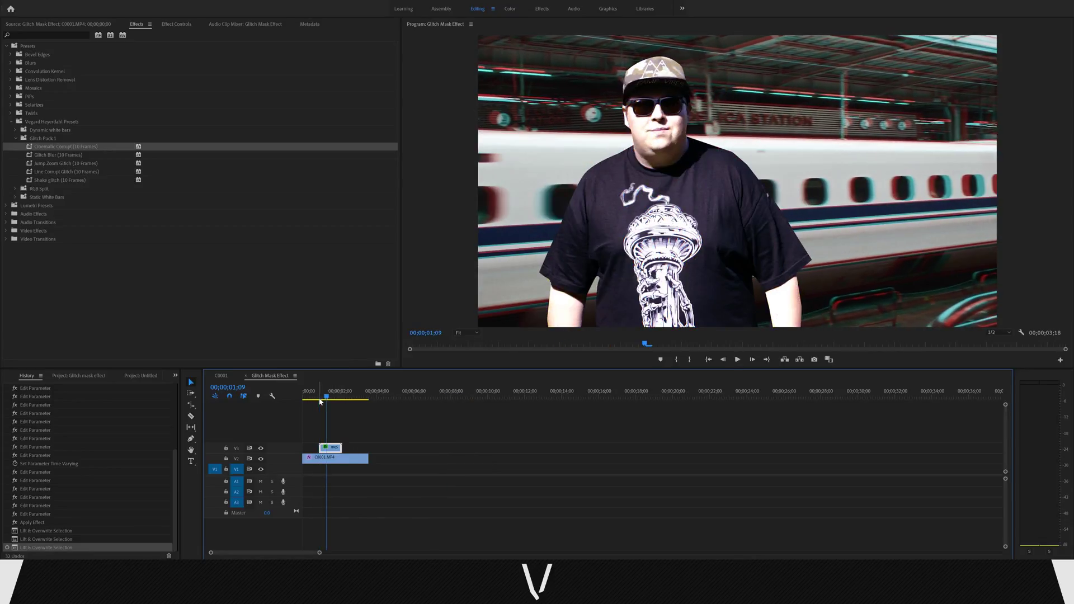
pyautogui.press('space')
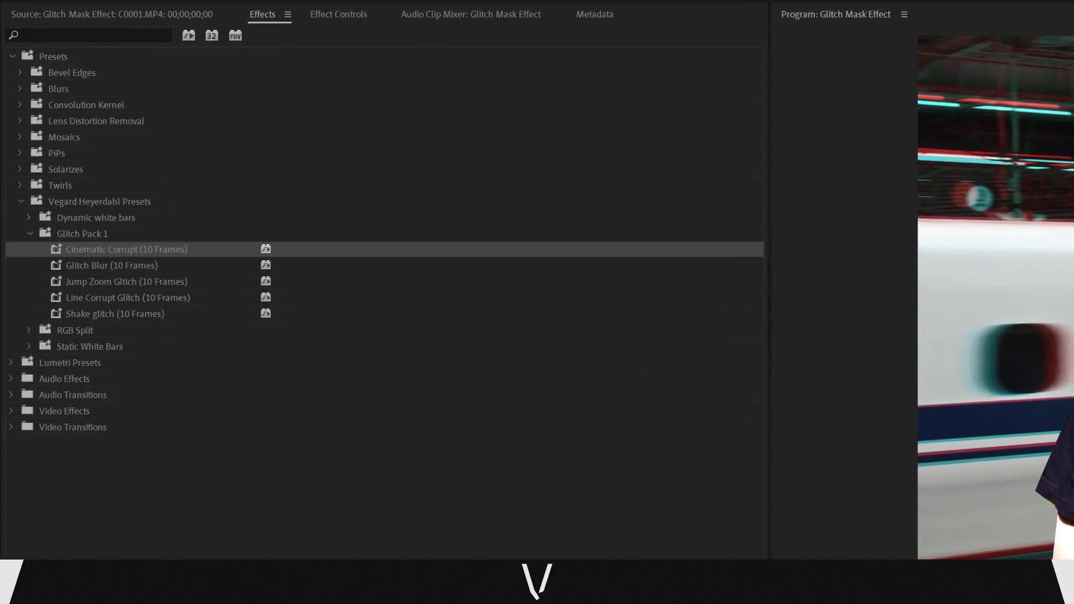
# Step: Scale the masked man down to 56%, lower him in frame, and replay the composite
pyautogui.click(368, 19)
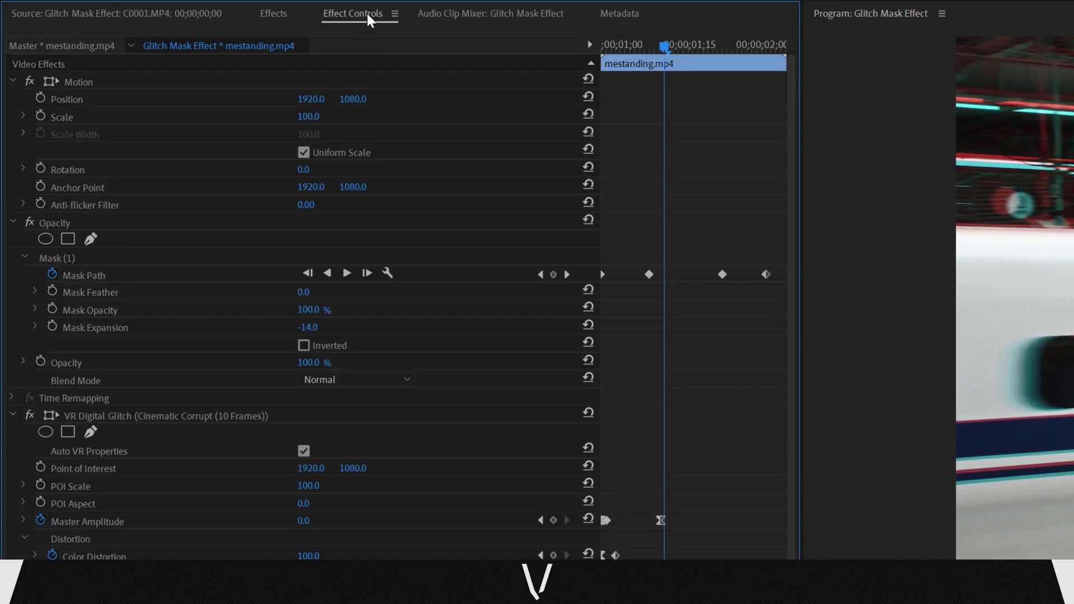
pyautogui.moveTo(311, 118); pyautogui.dragTo(293, 119)
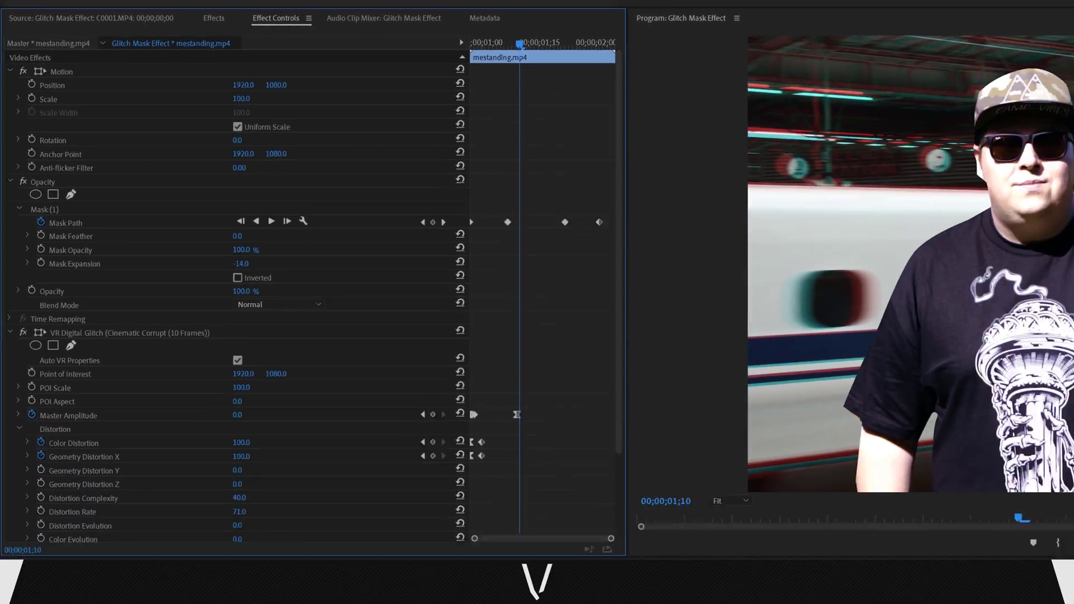
pyautogui.moveTo(153, 75); pyautogui.dragTo(148, 76)
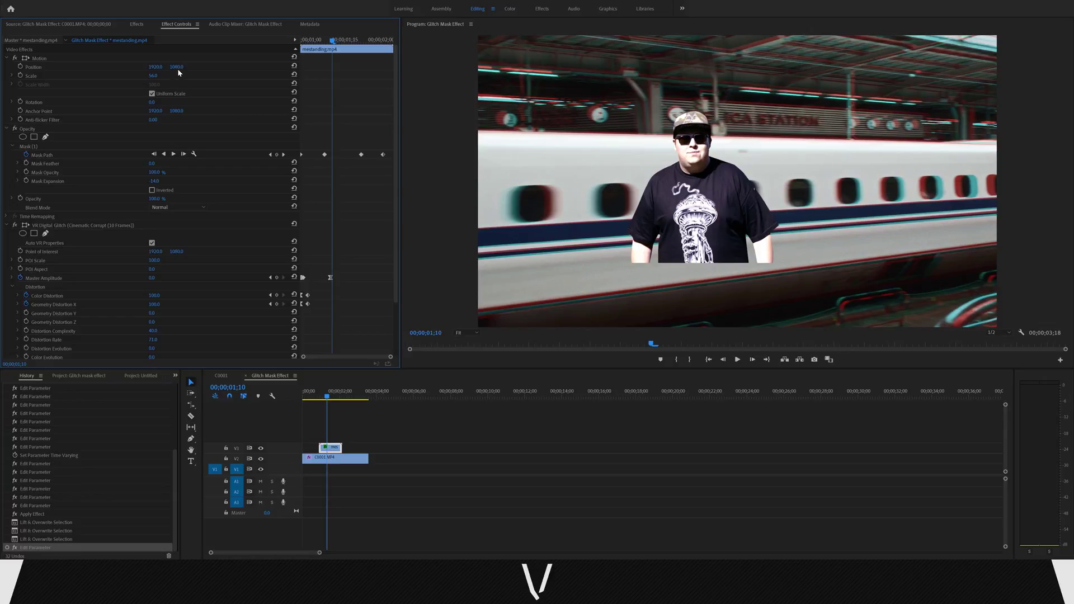
pyautogui.moveTo(176, 66); pyautogui.dragTo(213, 66)
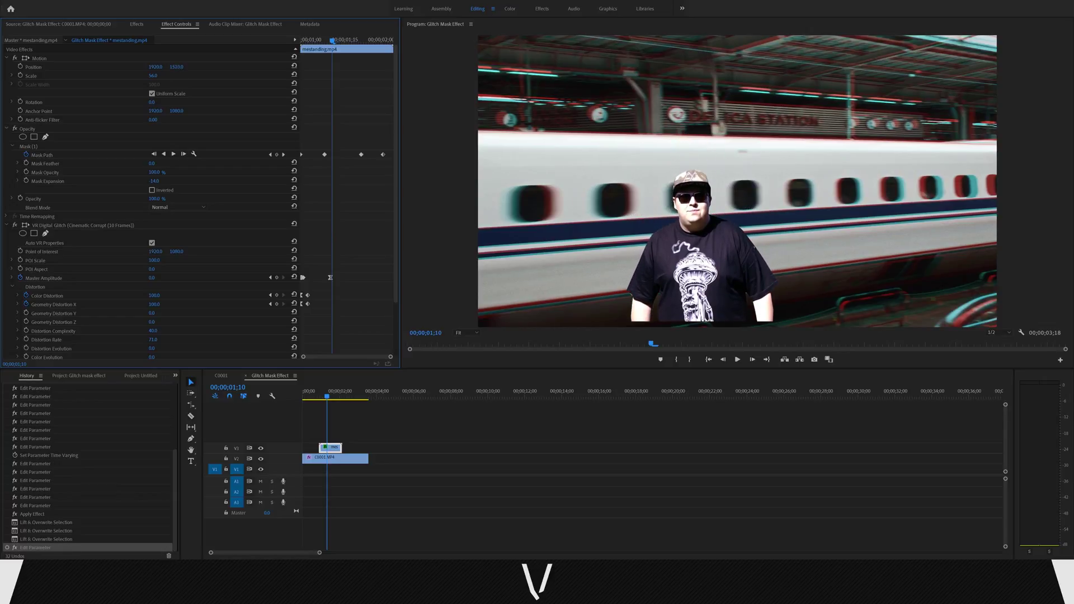
pyautogui.click(315, 396)
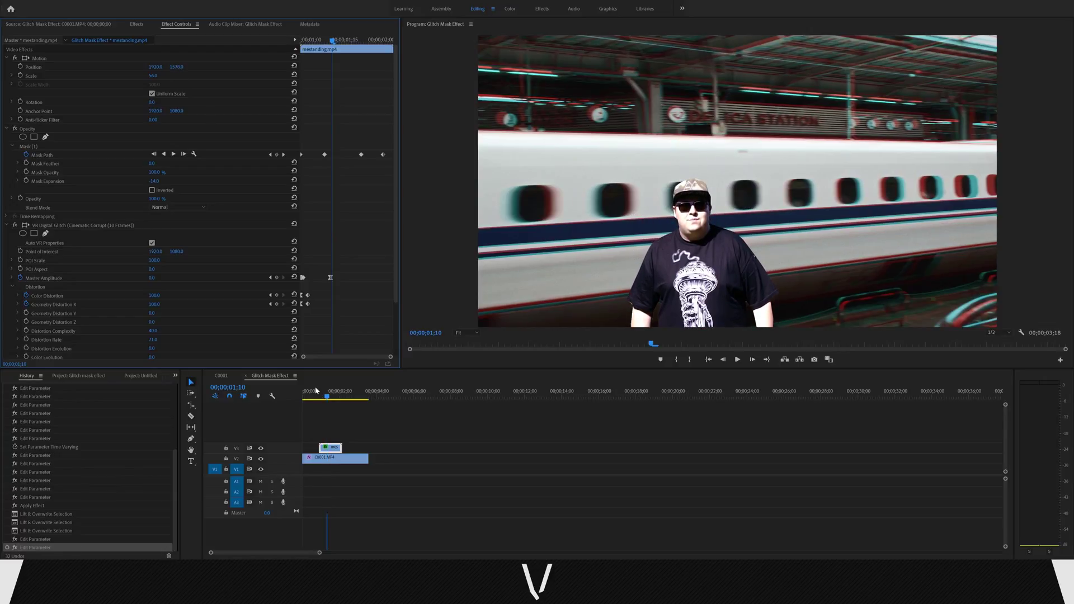
pyautogui.press('space')
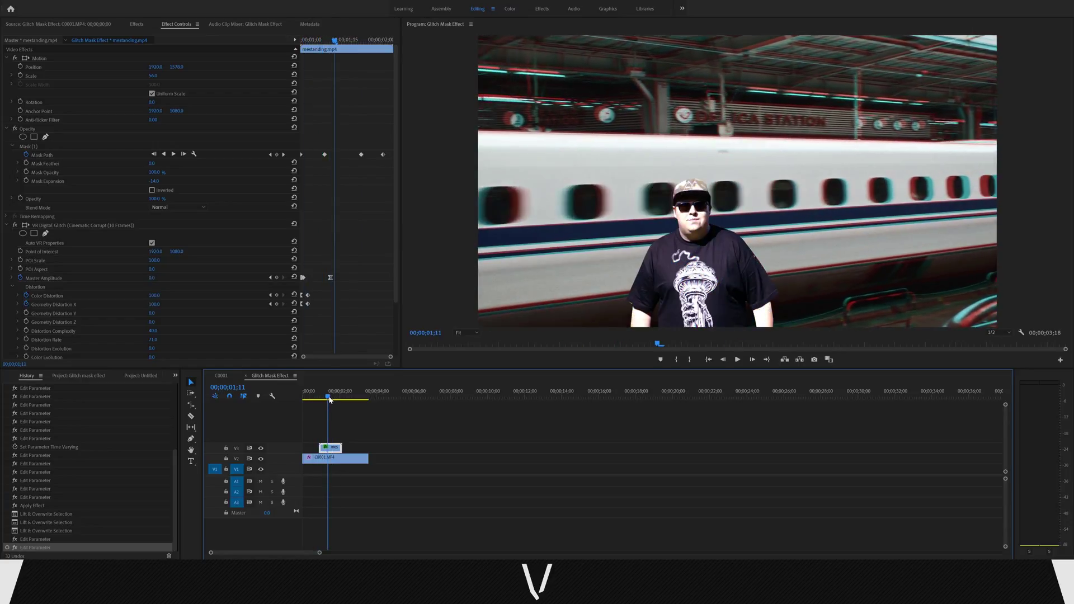